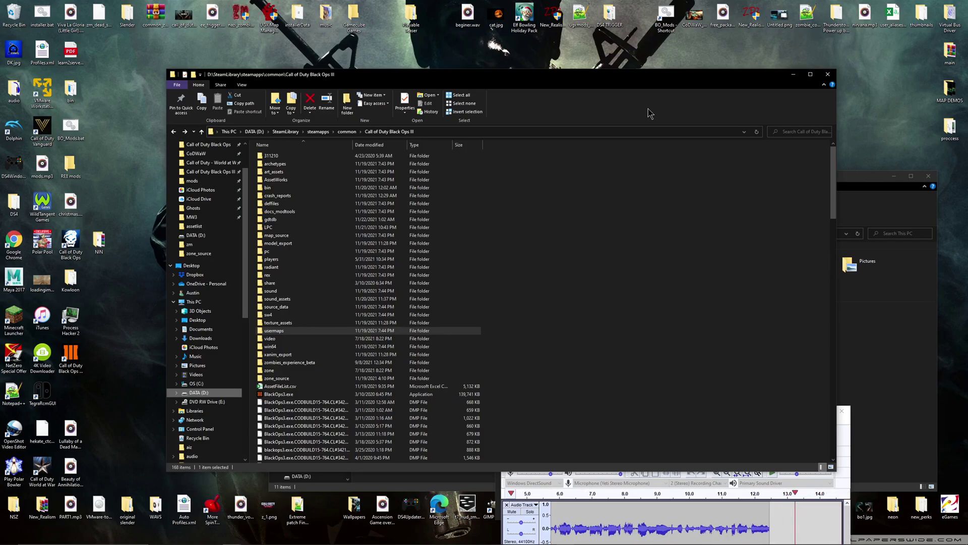
Go to zone_source > all > assetlist and open zm_common.csv with Notepad++.
click(641, 338)
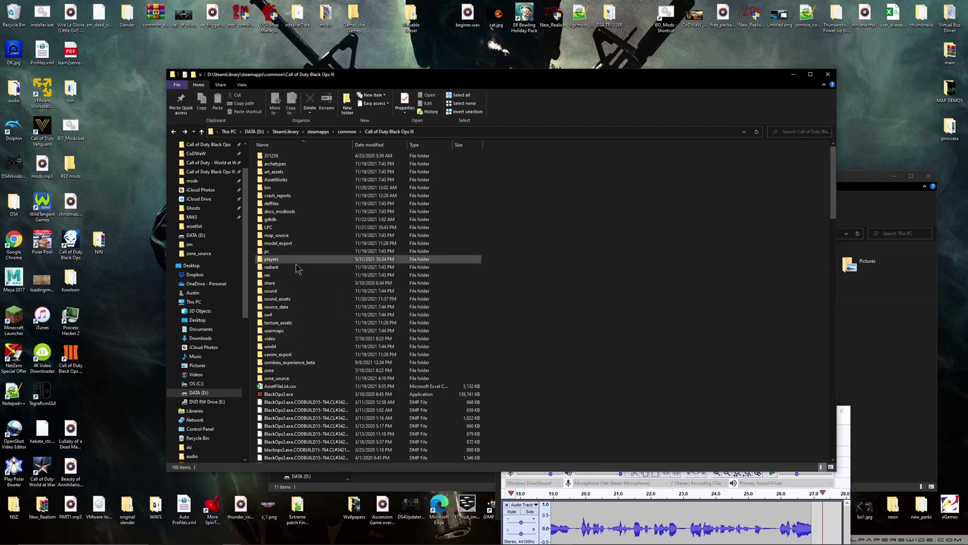
double_click(277, 378)
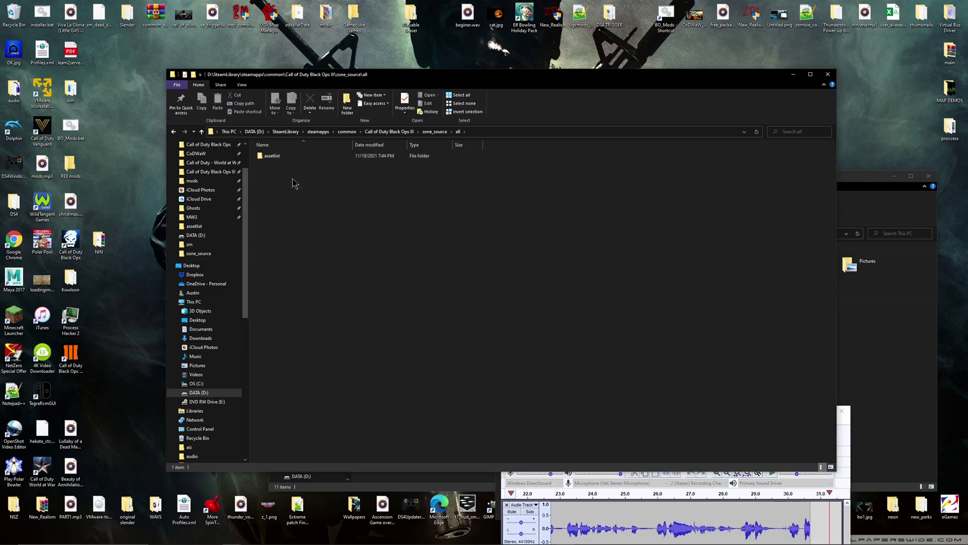
double_click(278, 156)
double_click(280, 156)
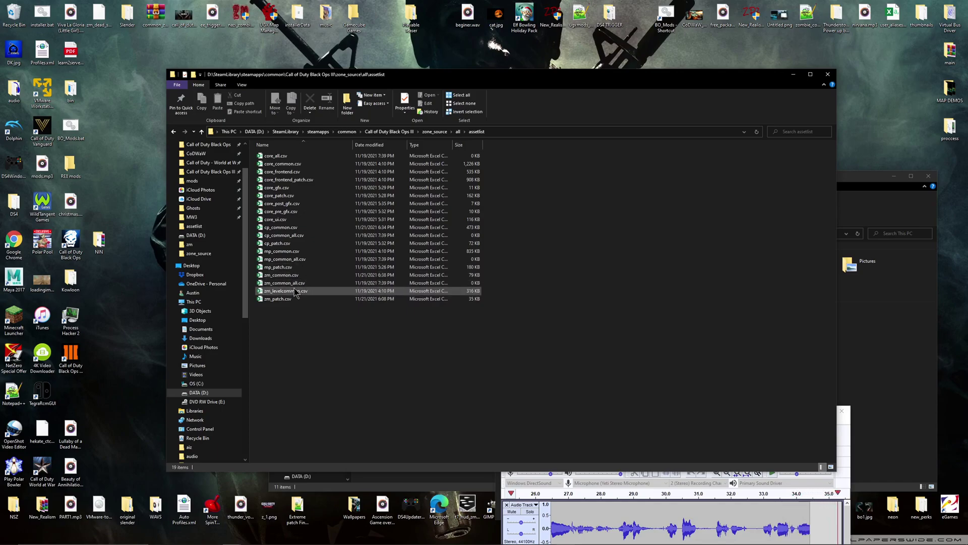
right_click(291, 278)
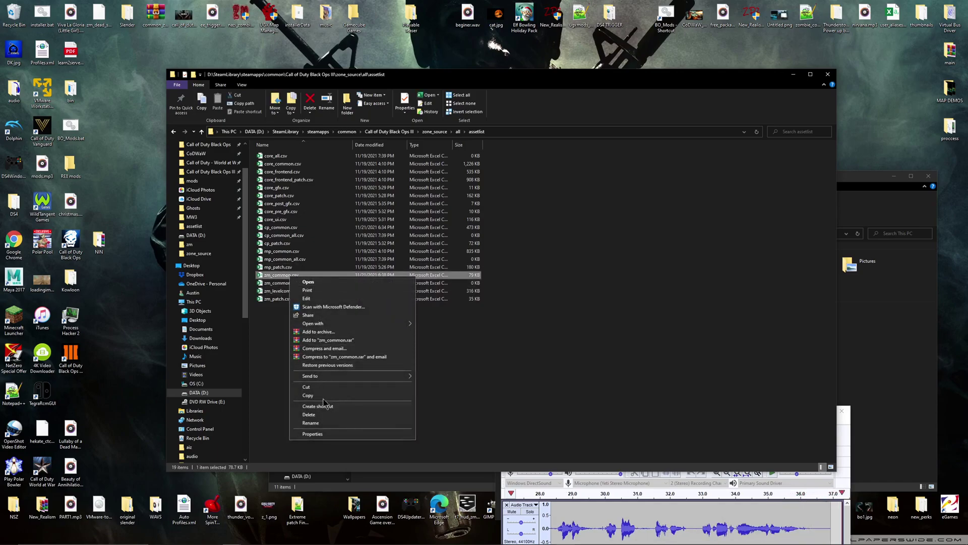
mouse_move(343, 326)
click(432, 343)
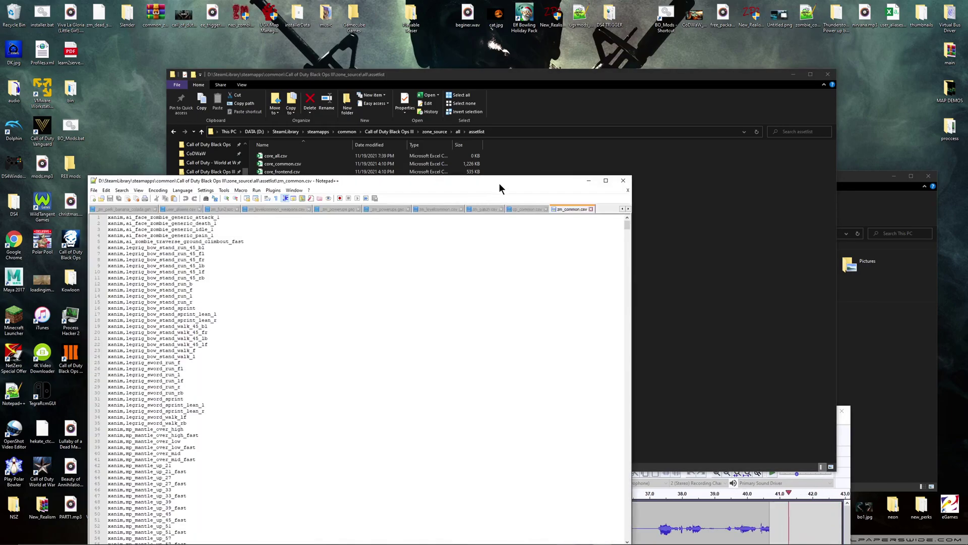
Search zm_common.csv for 'powerup' and jump to the first match.
drag(502, 183, 542, 113)
click(166, 124)
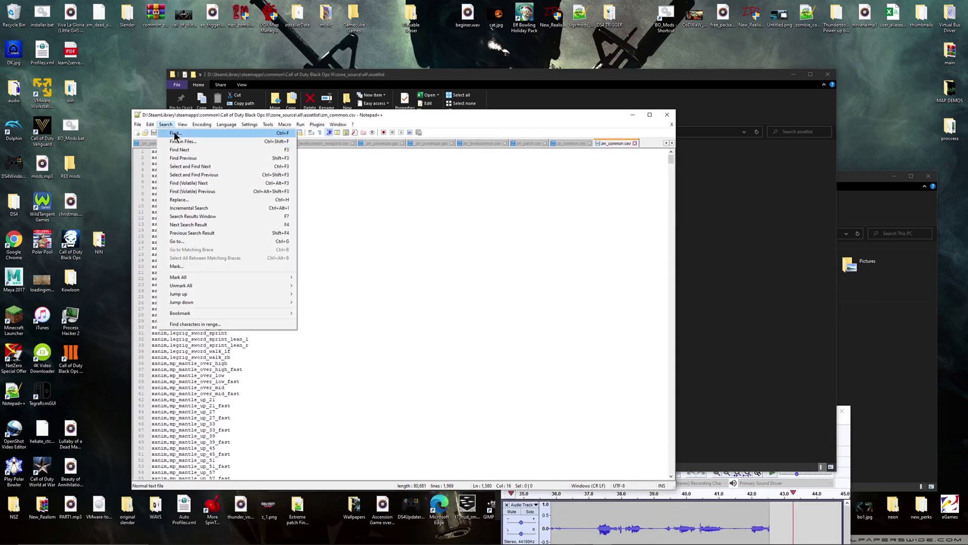
click(176, 151)
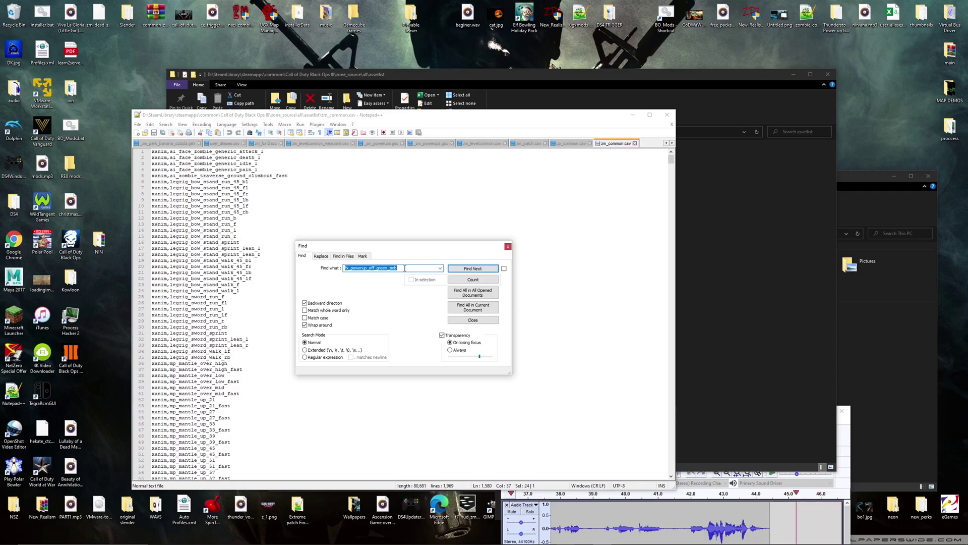
drag(401, 268, 333, 268)
text(pow)
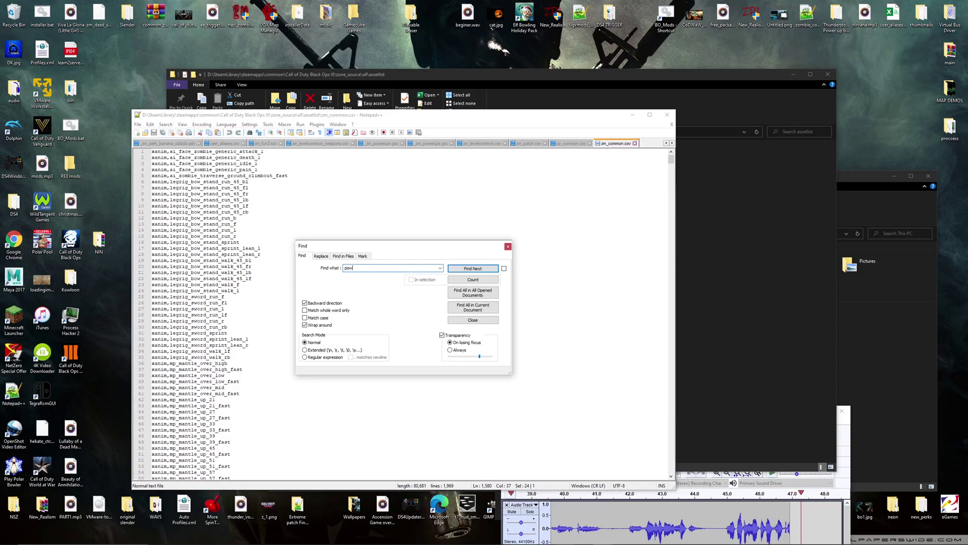
text(erup)
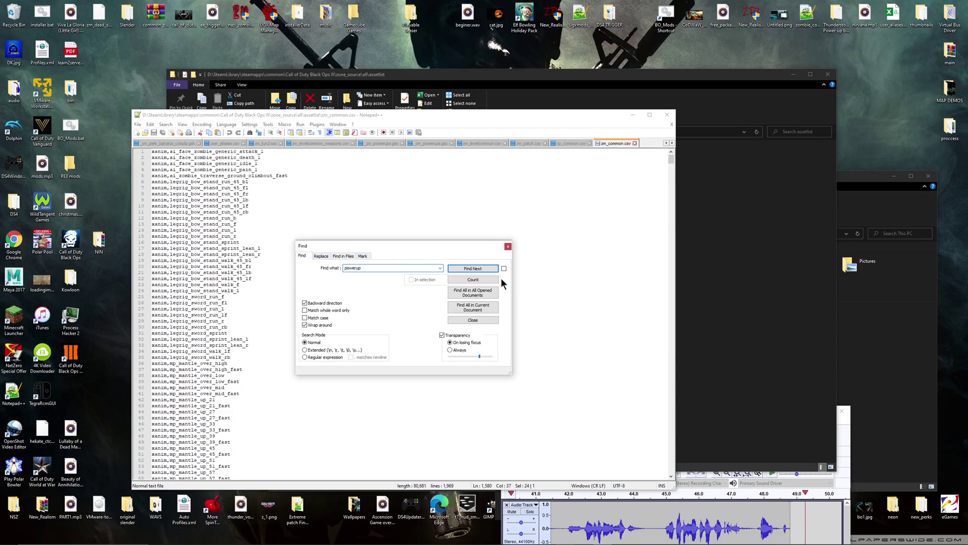
click(494, 270)
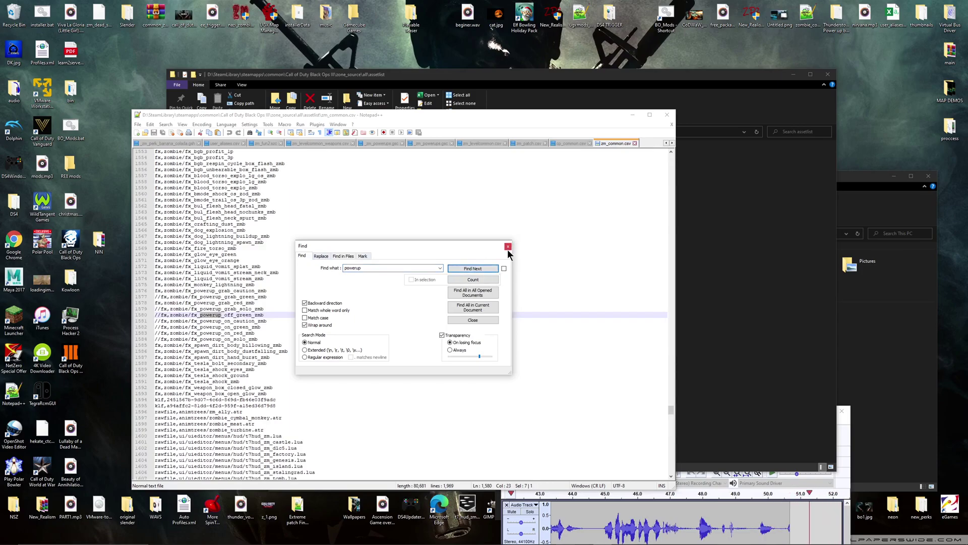
click(508, 247)
Highlight the powerup FX lines 1578–1584, leaving the caret on line 1582.
click(219, 333)
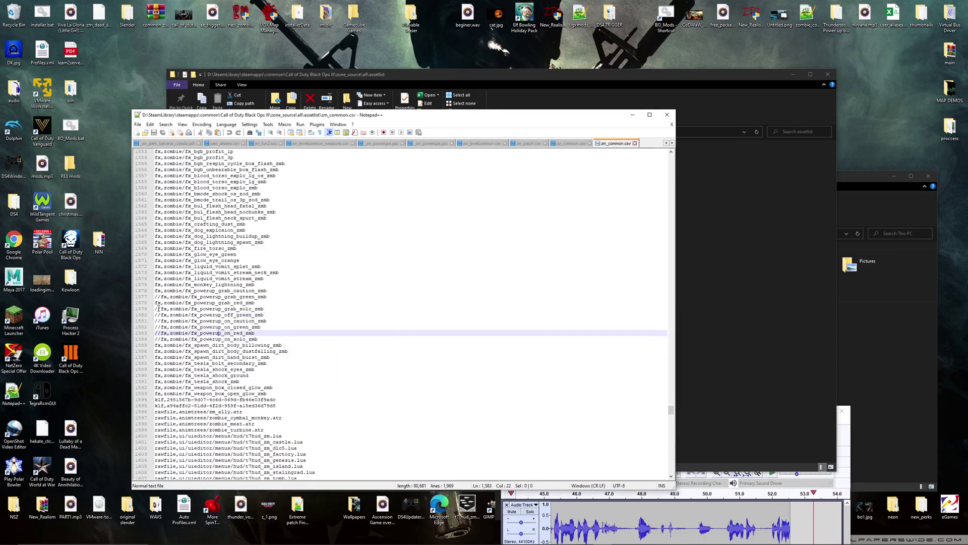
drag(156, 303, 262, 336)
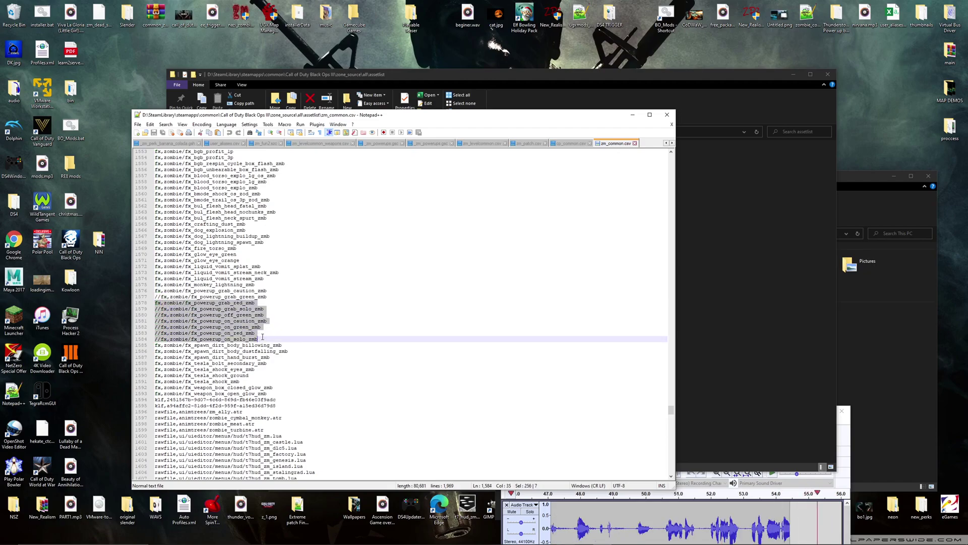
click(252, 327)
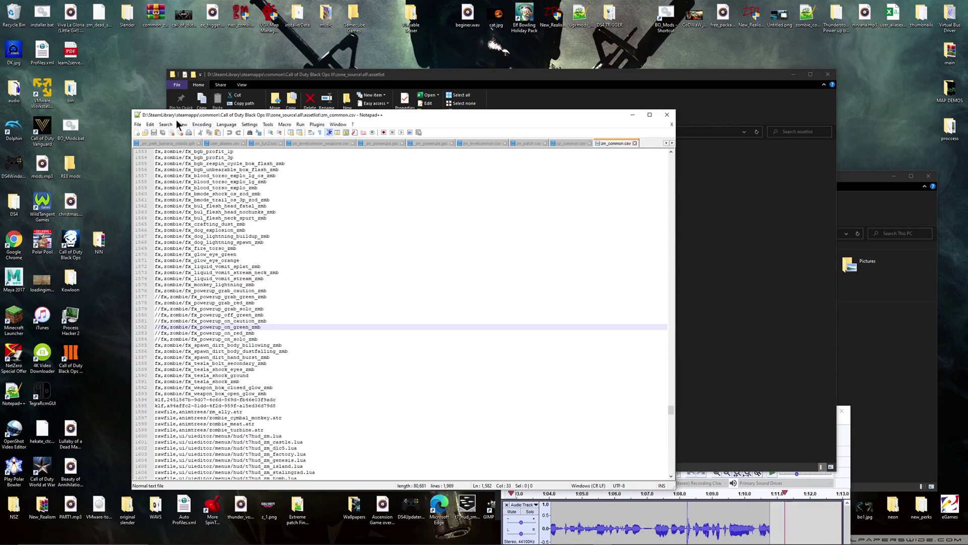
Minimize Notepad++ and fly Radiant's camera forward and left along the perk machine platform.
click(633, 115)
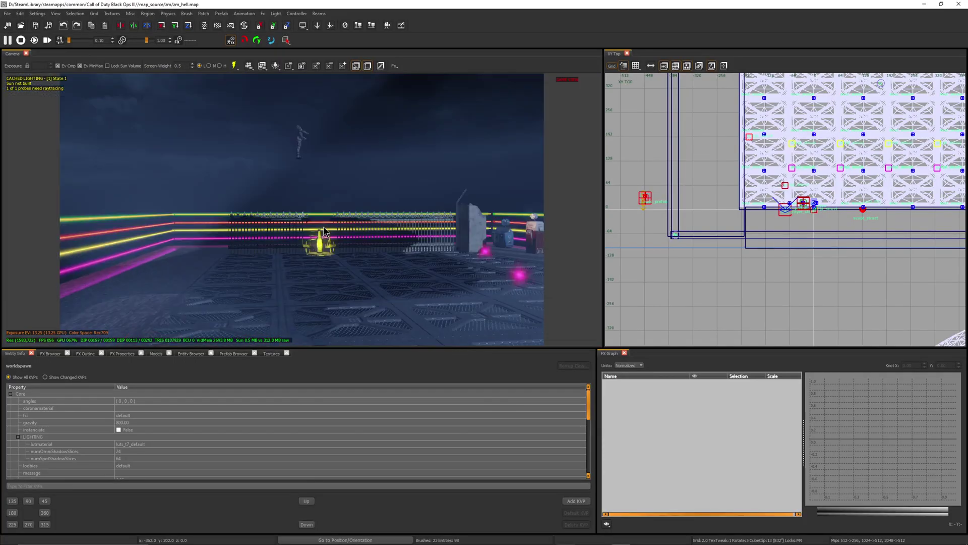
mouse_move(325, 232)
right_down()
mouse_move(71, 90)
mouse_move(362, 268)
mouse_move(3, 363)
right_up()
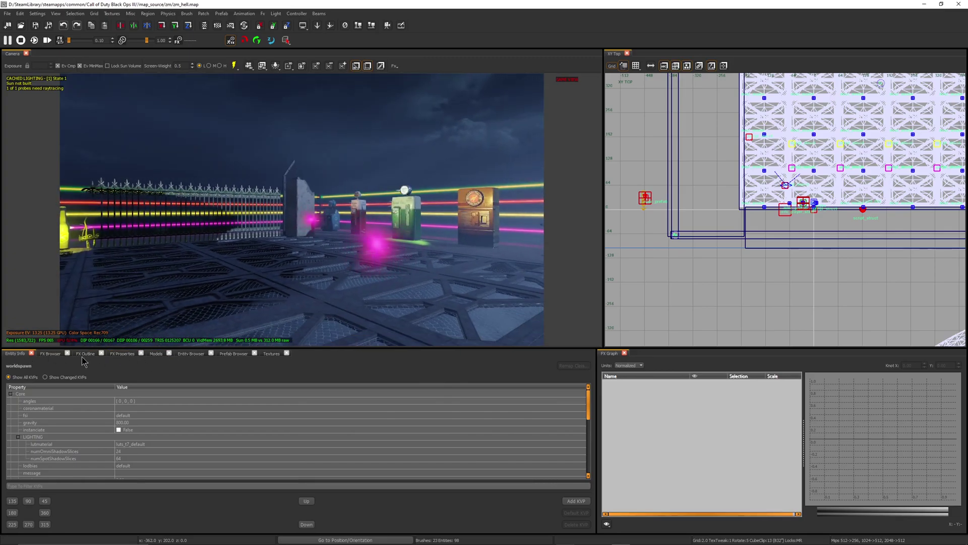
Drag fx_powerup_on_green_zmb.efx from the FX Browser's zombie folder into the camera view.
click(50, 354)
scroll(35, 460, down, 5)
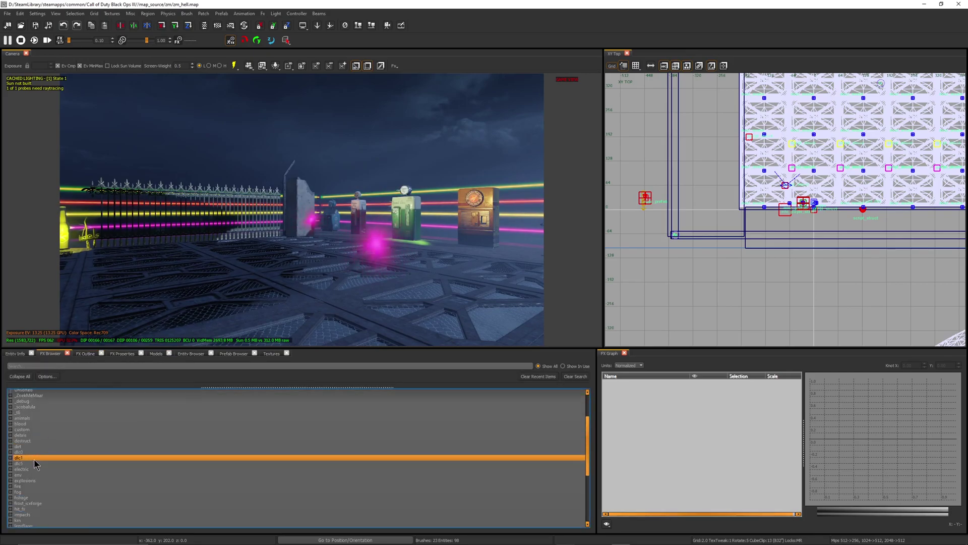
scroll(38, 462, down, 3)
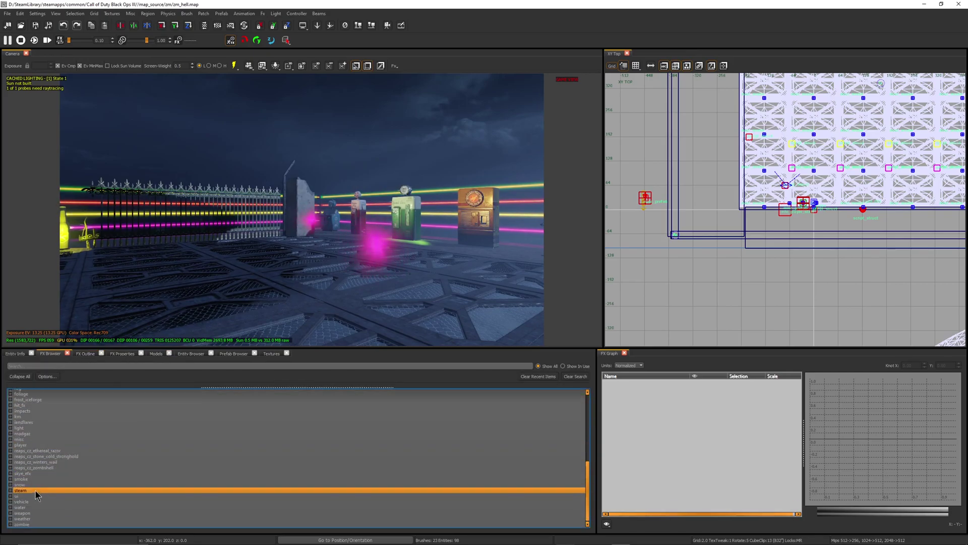
click(15, 526)
scroll(54, 497, down, 10)
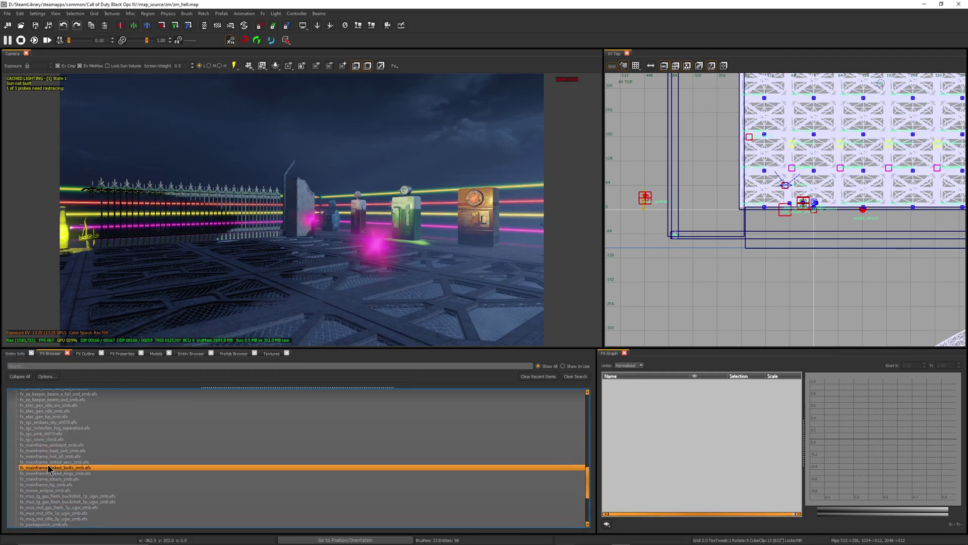
scroll(54, 497, down, 3)
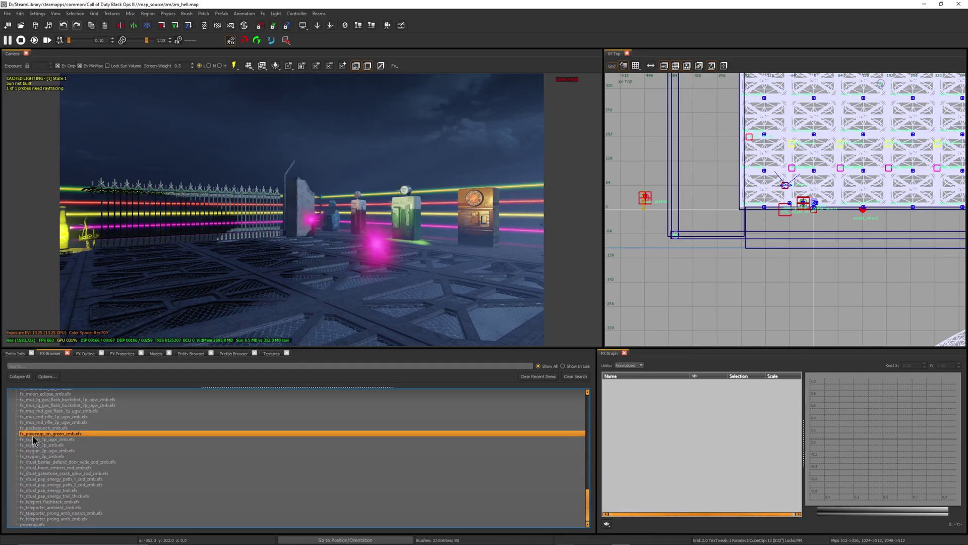
drag(34, 436, 228, 288)
Raise the placed FX above the floor and drop its Color red curve to 0.
key(Up)
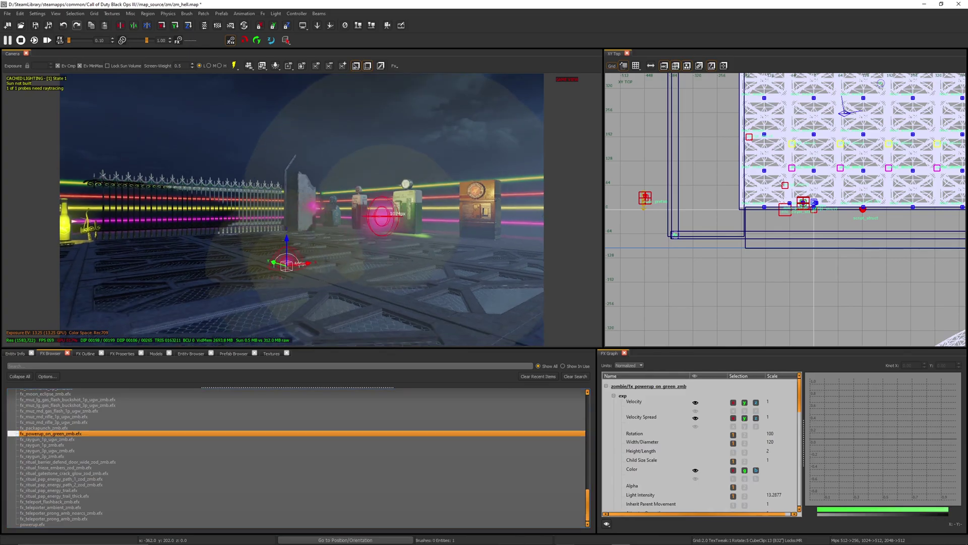
drag(290, 297, 318, 193)
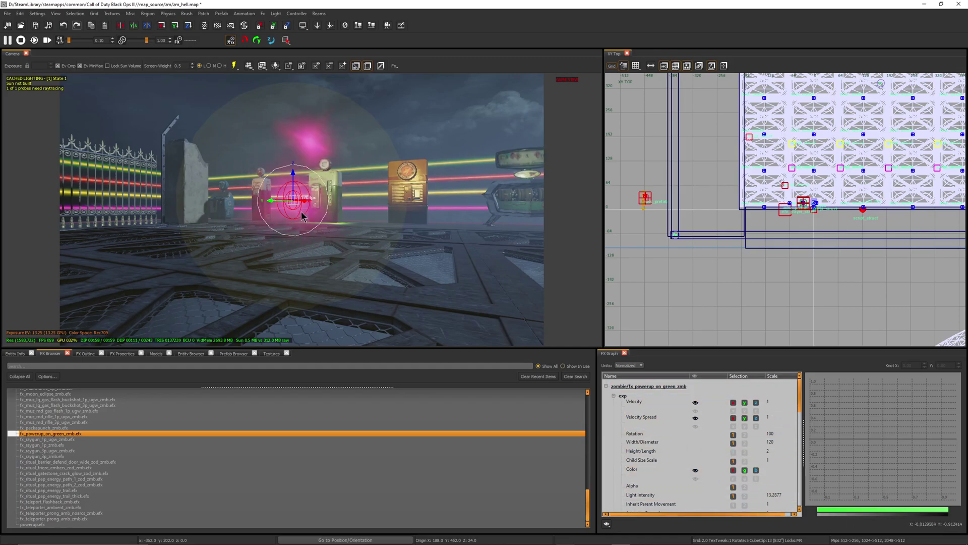
click(733, 471)
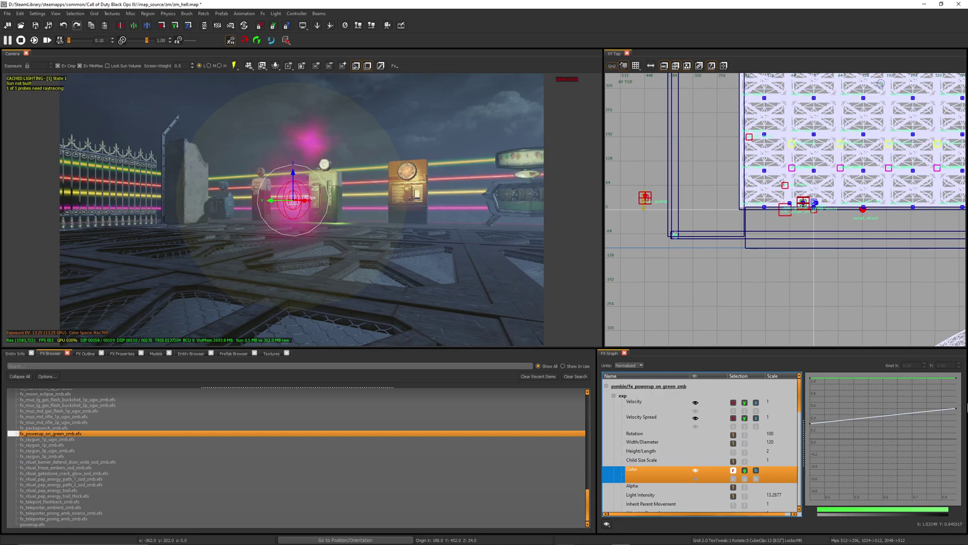
drag(958, 413, 958, 440)
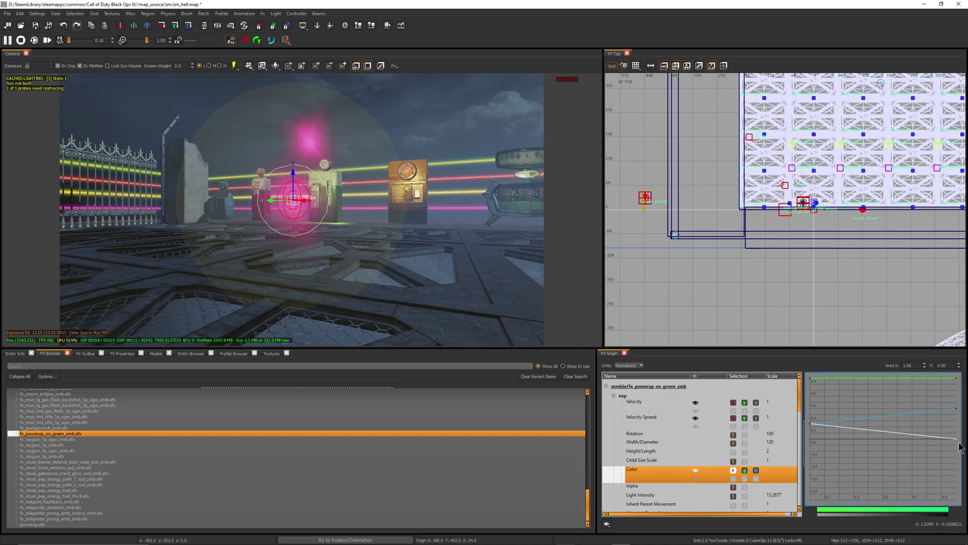
drag(810, 425, 810, 439)
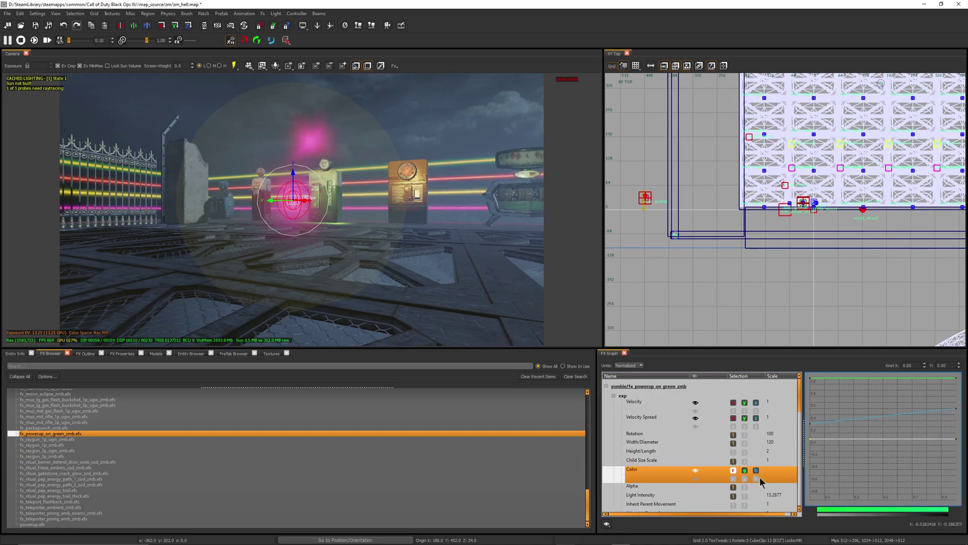
Set the green colour curve to fade from 0.44 down to 0.17.
click(745, 471)
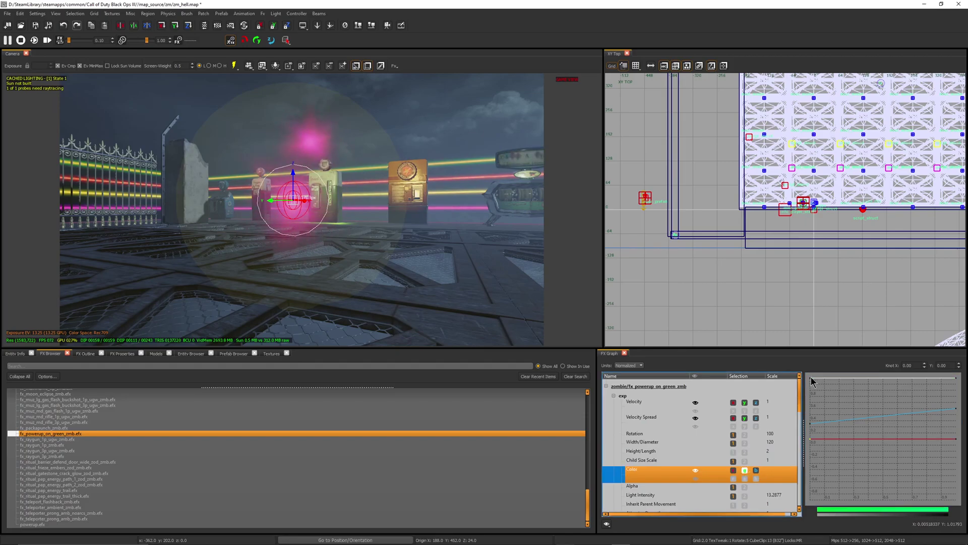
drag(811, 382, 811, 412)
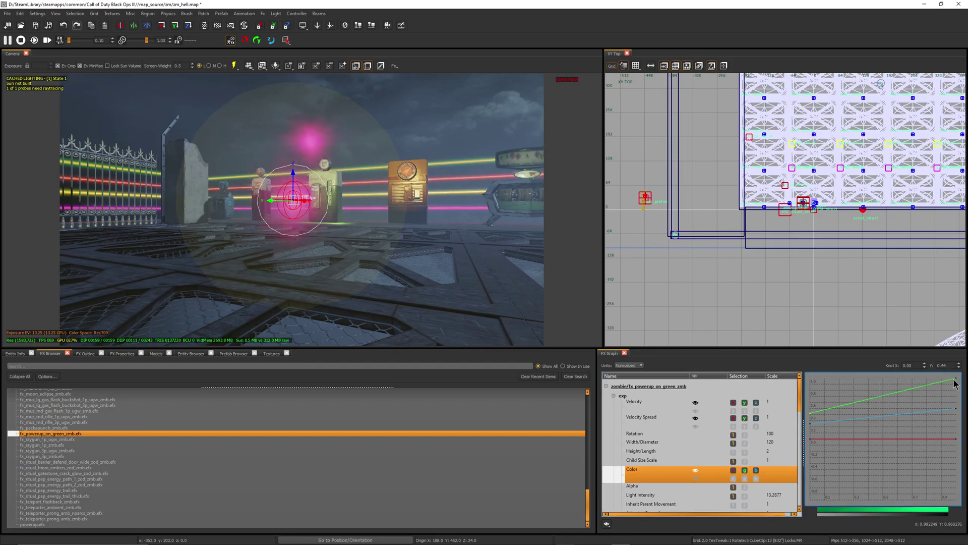
drag(957, 379, 954, 429)
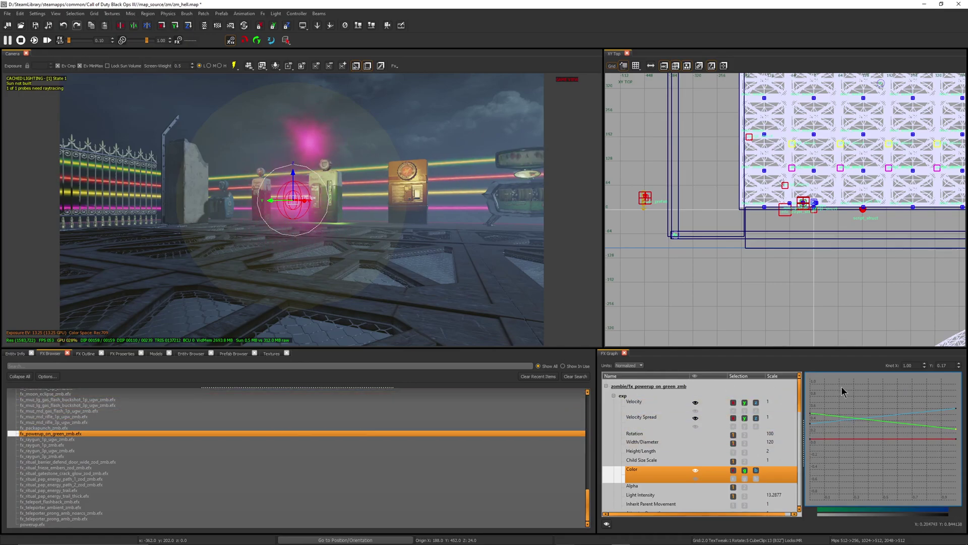
Select the glow_spikes element and set its Color red curve to 0 at both ends.
click(86, 354)
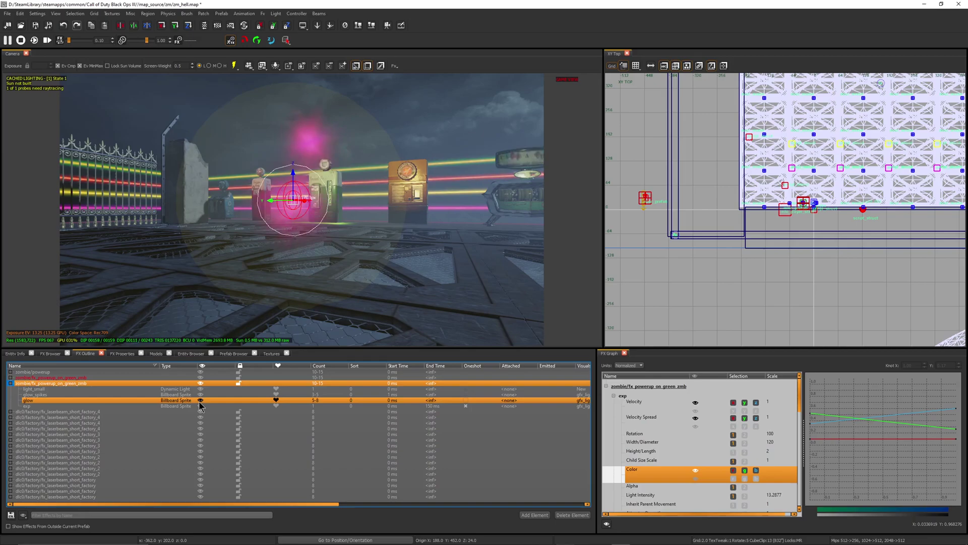
click(105, 395)
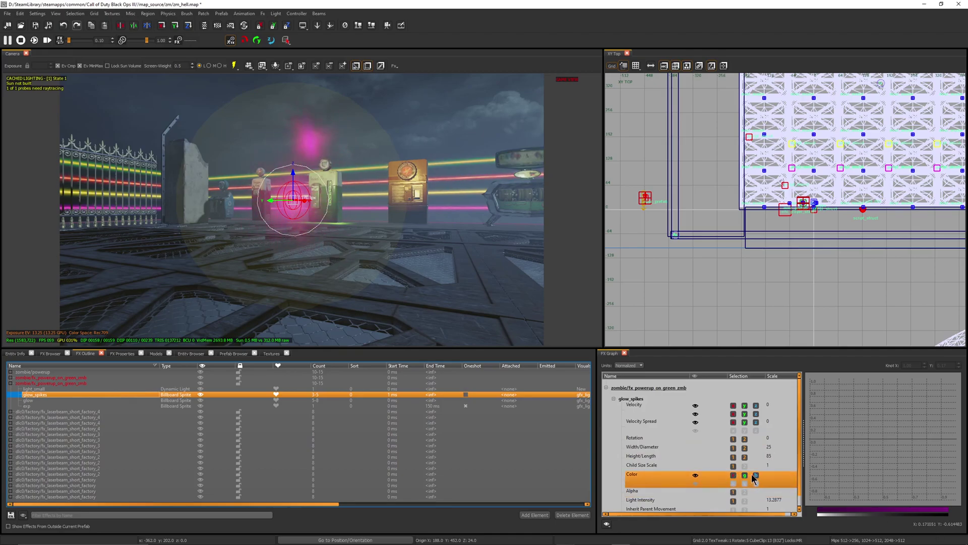
click(735, 475)
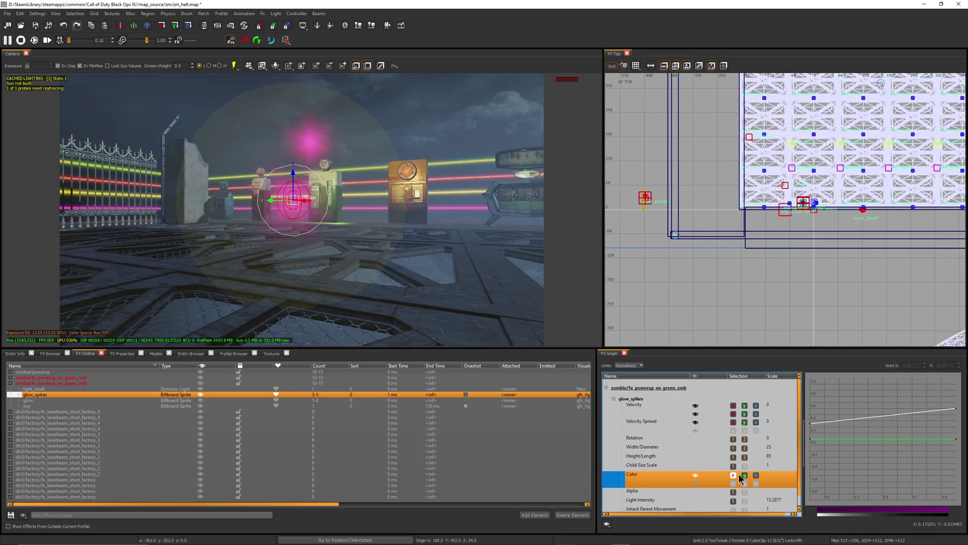
drag(956, 409, 957, 440)
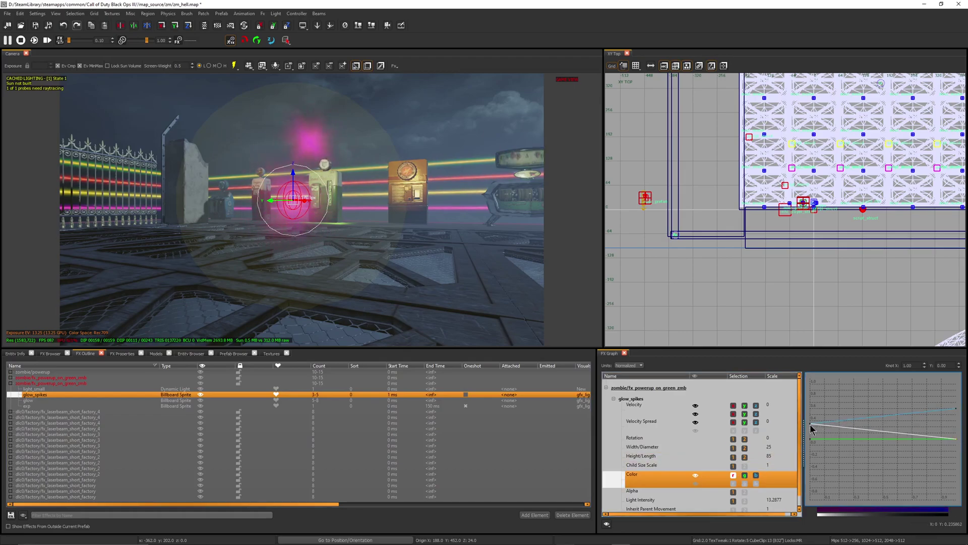
drag(811, 426, 811, 439)
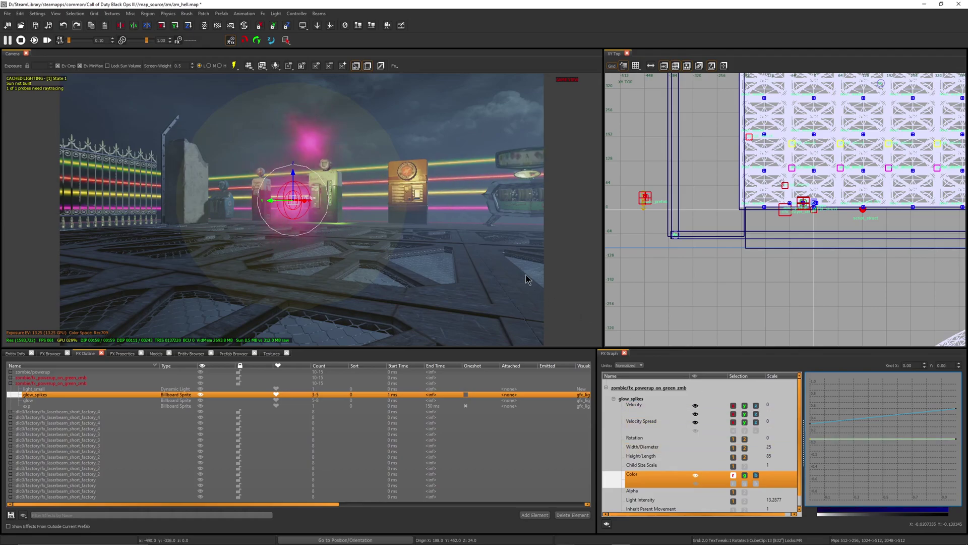
Raise glow_spikes' green colour curve to full, from 0.99 to 1.
click(746, 476)
drag(810, 438, 813, 378)
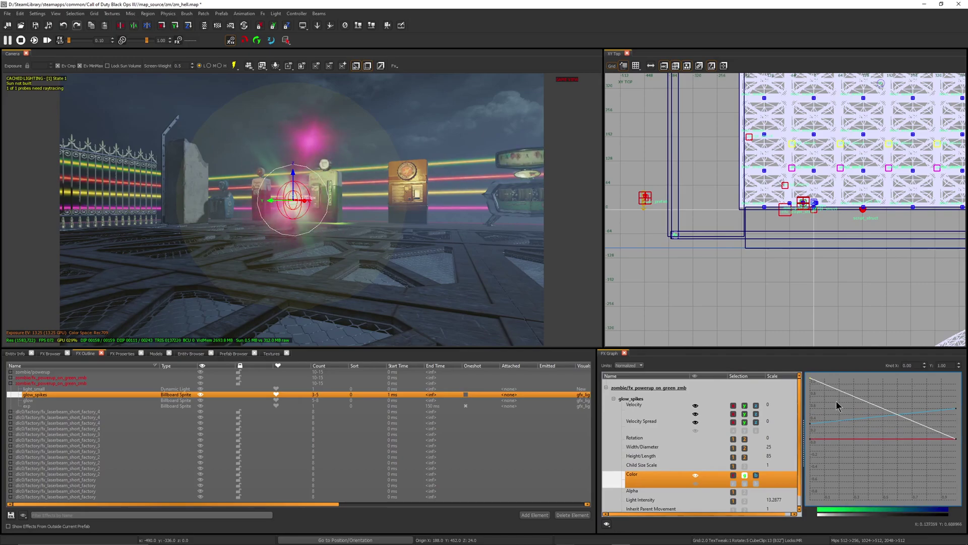
drag(956, 439, 956, 378)
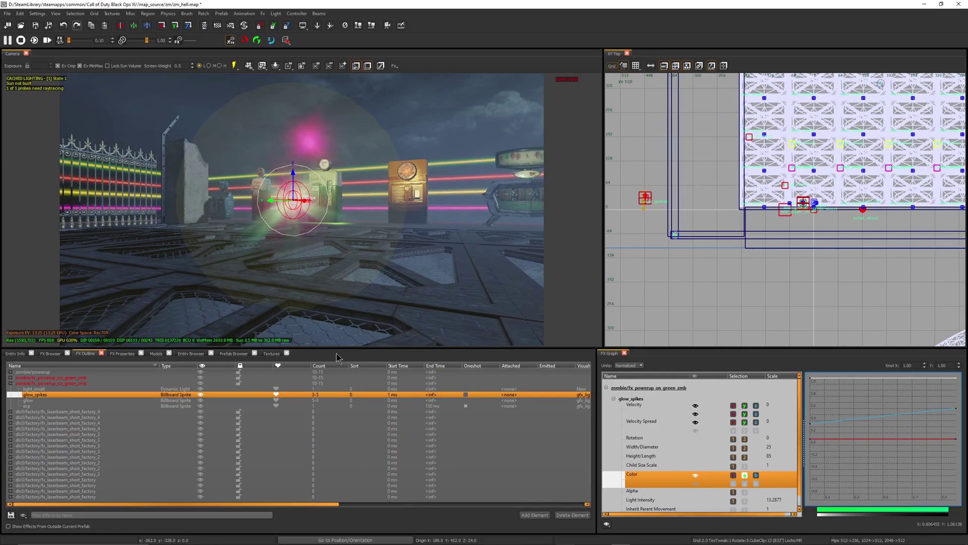
Give the glow element's blue colour curve a 0 start and 0.25 end, then deselect it.
click(121, 401)
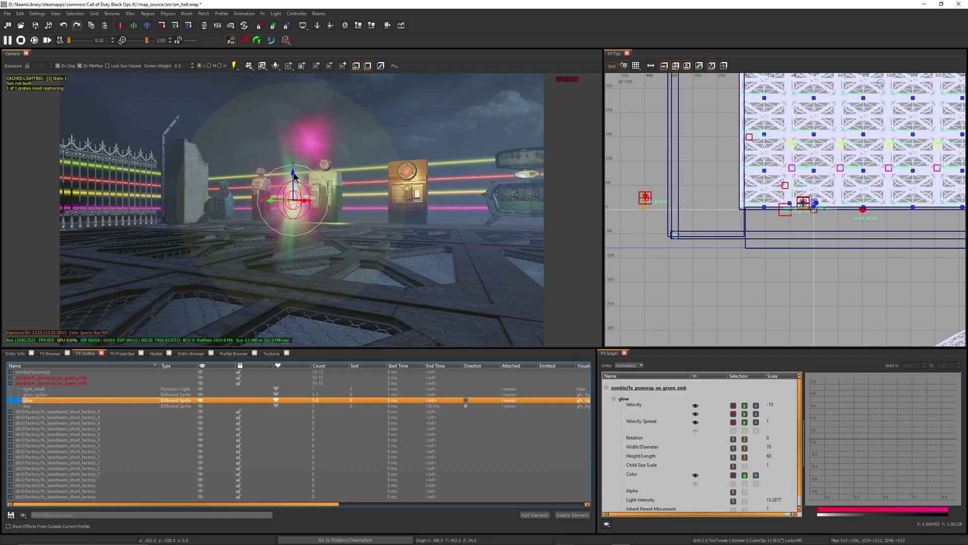
click(734, 477)
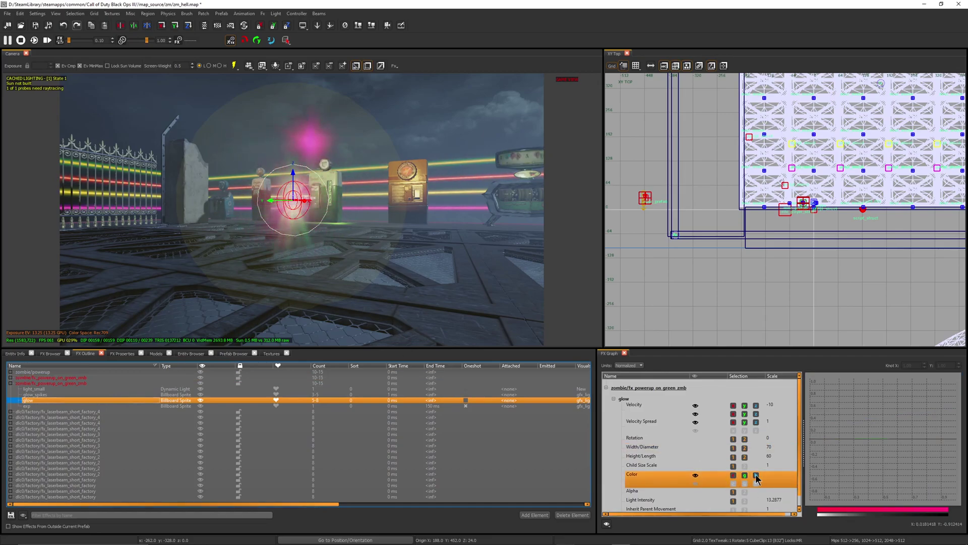
click(756, 476)
drag(812, 428, 812, 368)
drag(958, 383, 955, 429)
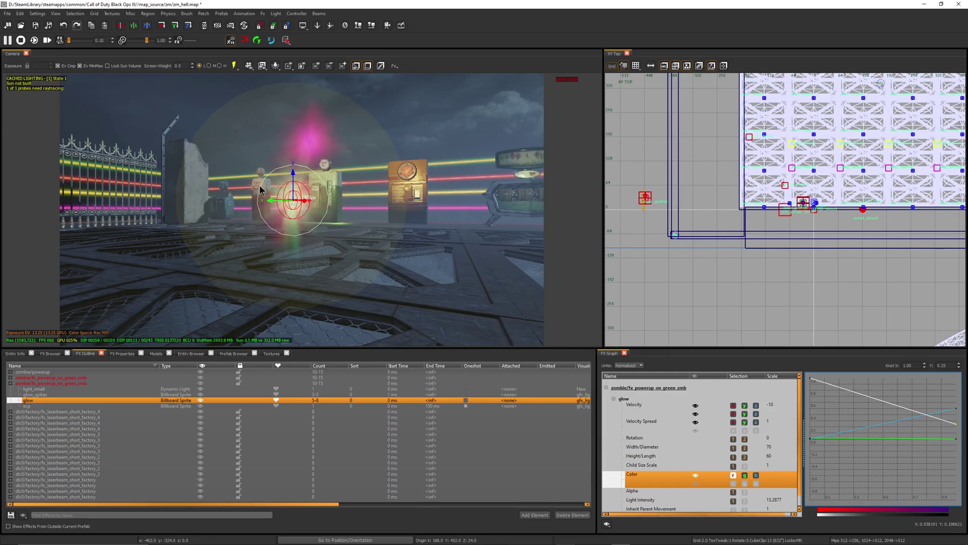
key(Escape)
right_drag(332, 220, 345, 240)
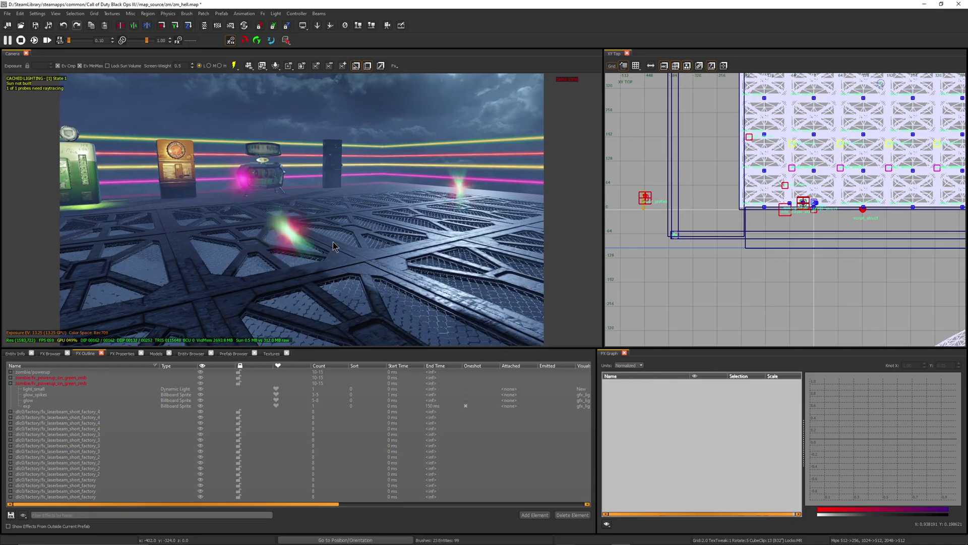